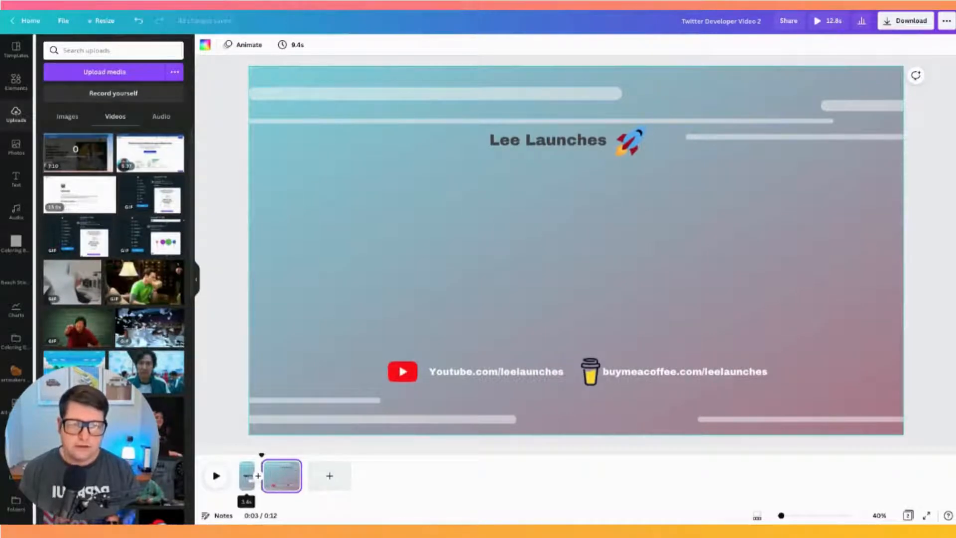
Append the uploaded 7:10 screen recording to the timeline as a new page and split it at 1:07
click(246, 475)
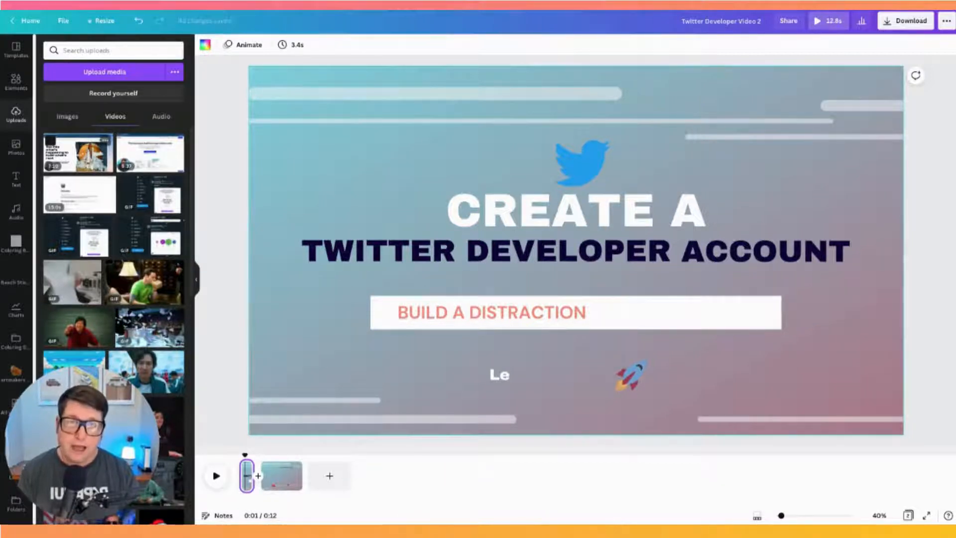
drag(77, 150, 327, 477)
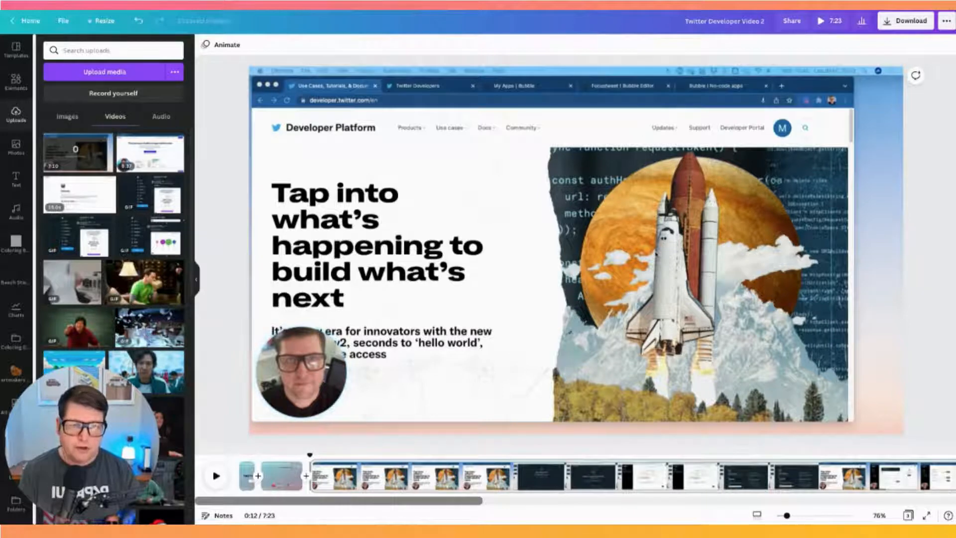
drag(310, 455, 546, 455)
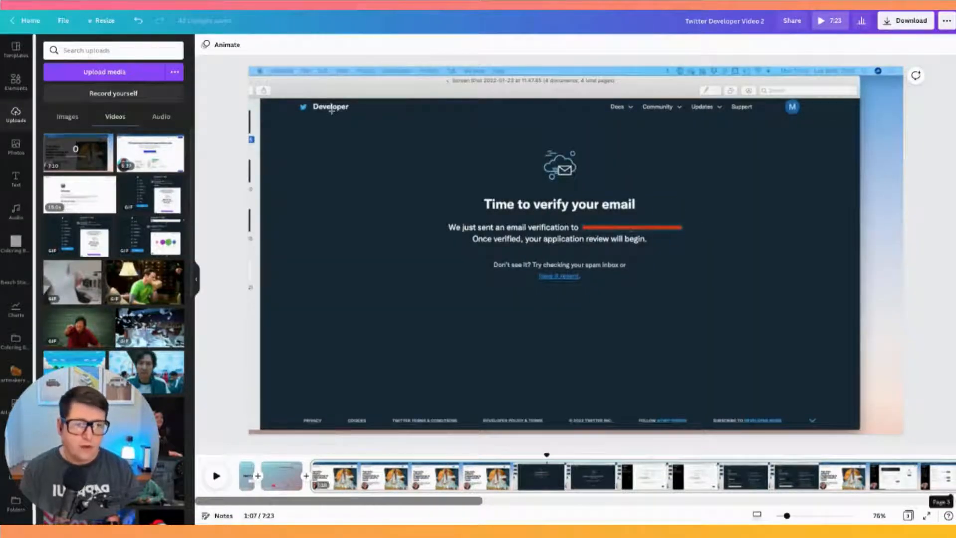
right_click(547, 472)
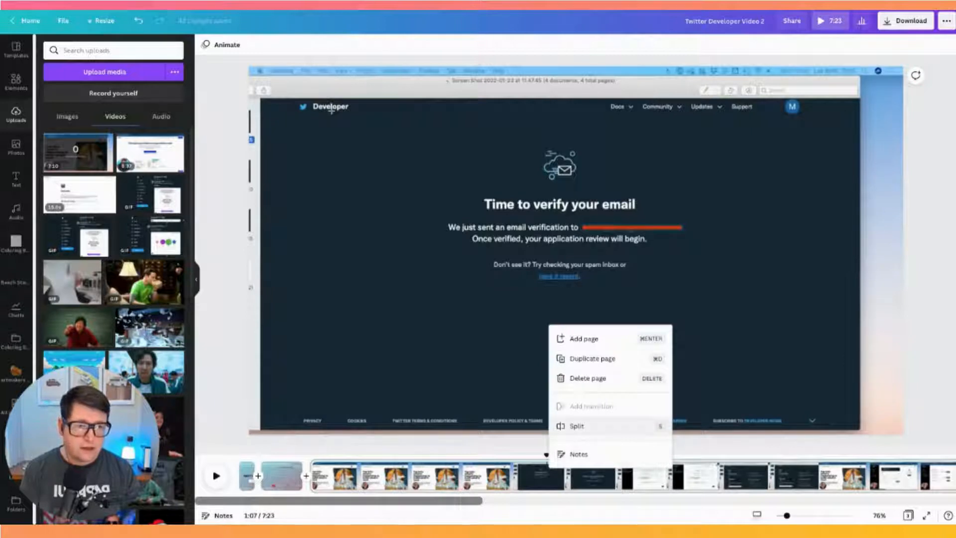
click(577, 426)
Split the second part of the recording again at 1:18, where the Twitter Developer Platform welcome screen shows
click(595, 476)
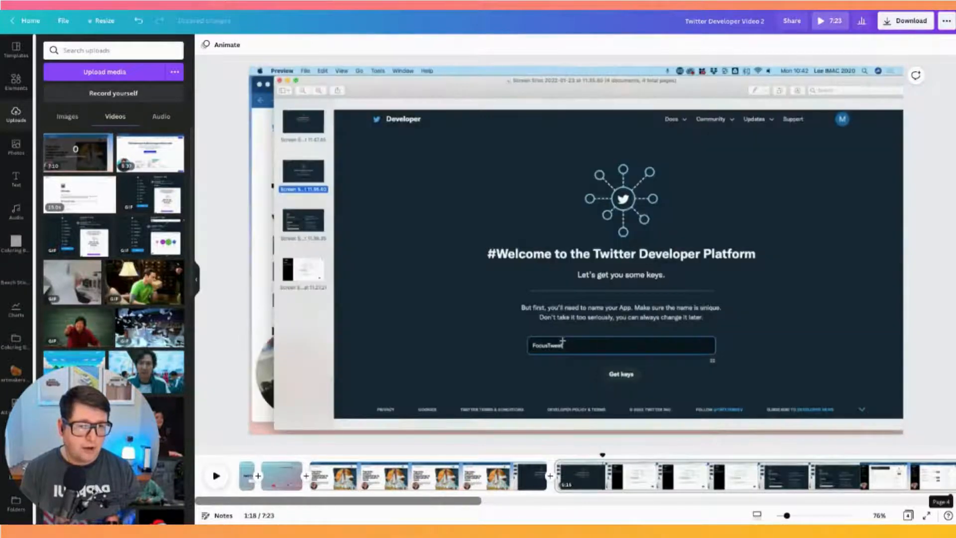
right_click(597, 476)
click(629, 427)
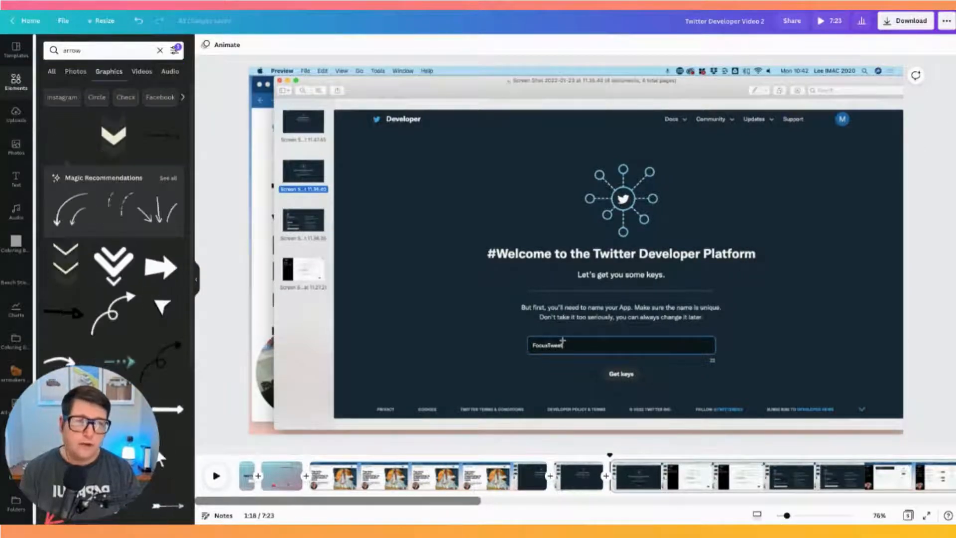
Add the animated white looping arrow to the welcome-screen clip and shrink it beside the app name field
drag(65, 135, 551, 273)
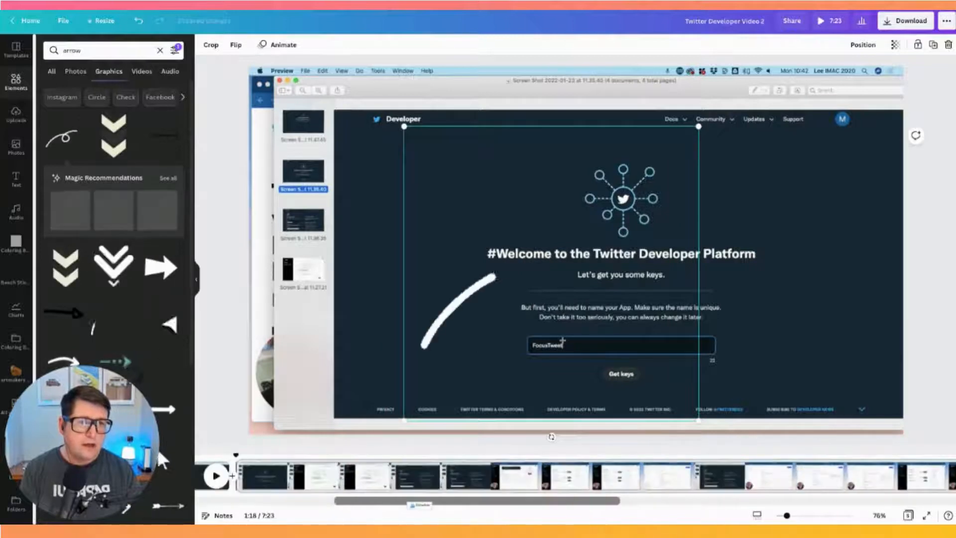
drag(698, 125, 528, 297)
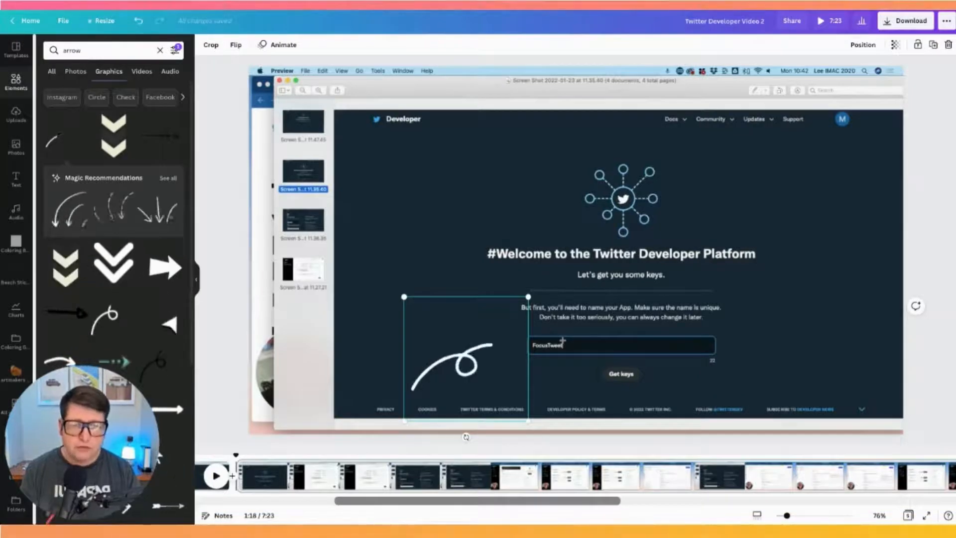
On the short middle clip, move the "BUILD A DISTRACTION FREE TWITTER APP." text to the left and fit the white bar behind it
drag(478, 500, 338, 501)
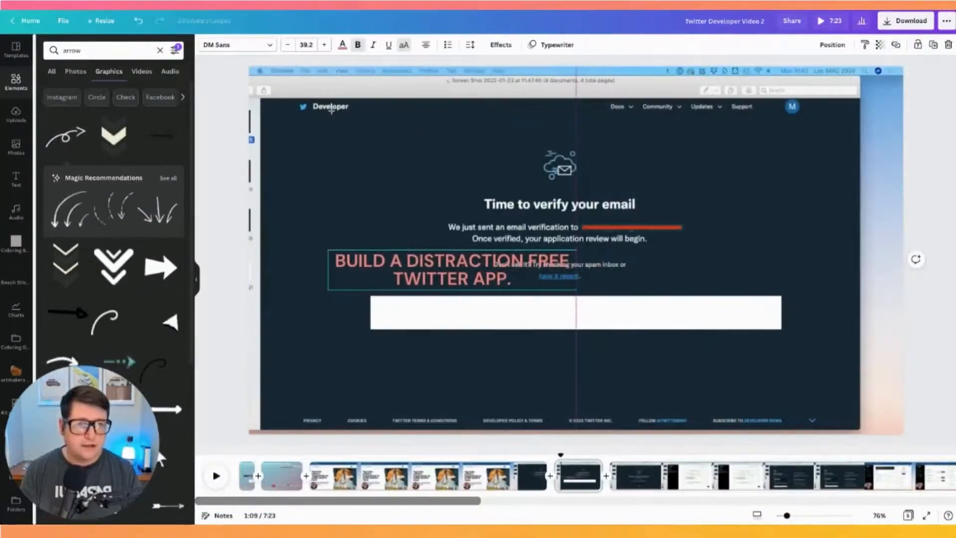
drag(437, 270, 381, 270)
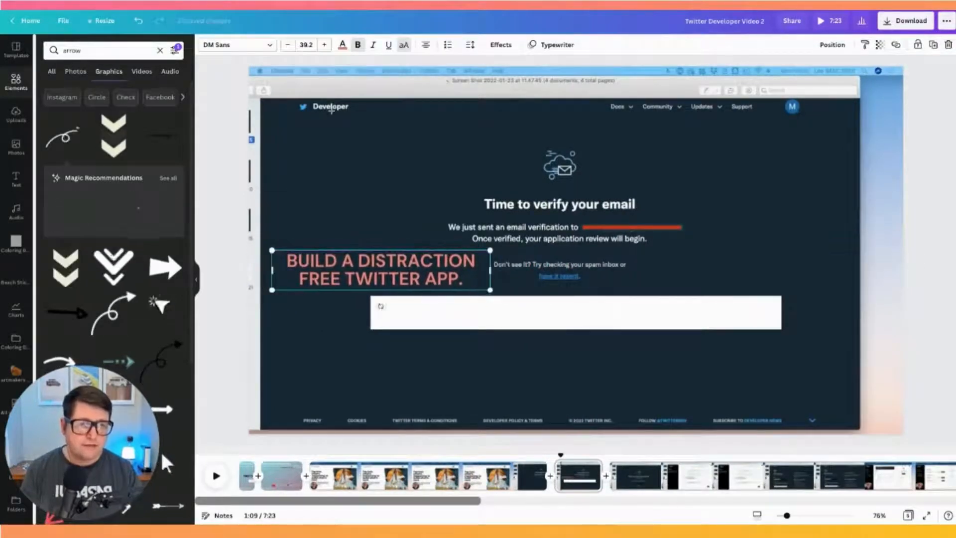
drag(478, 312, 379, 267)
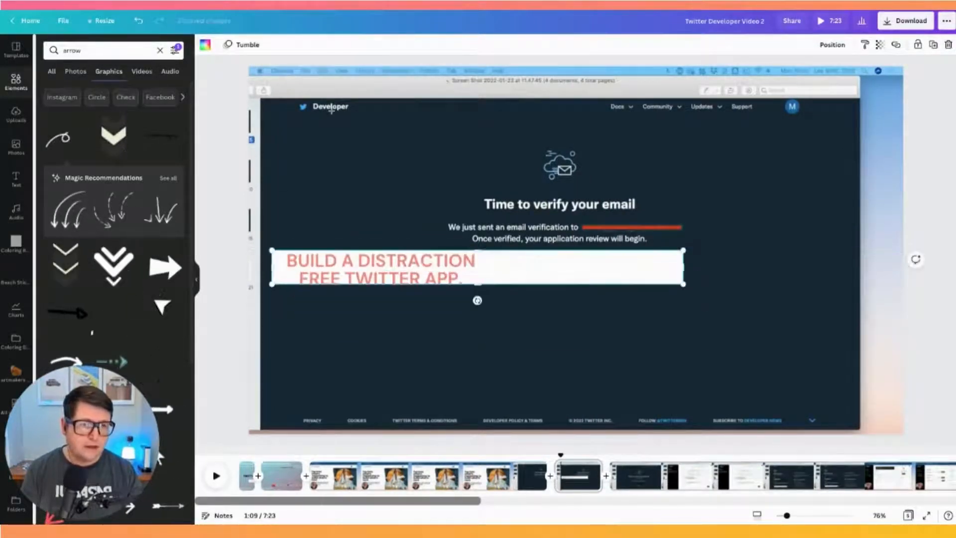
drag(683, 266, 485, 267)
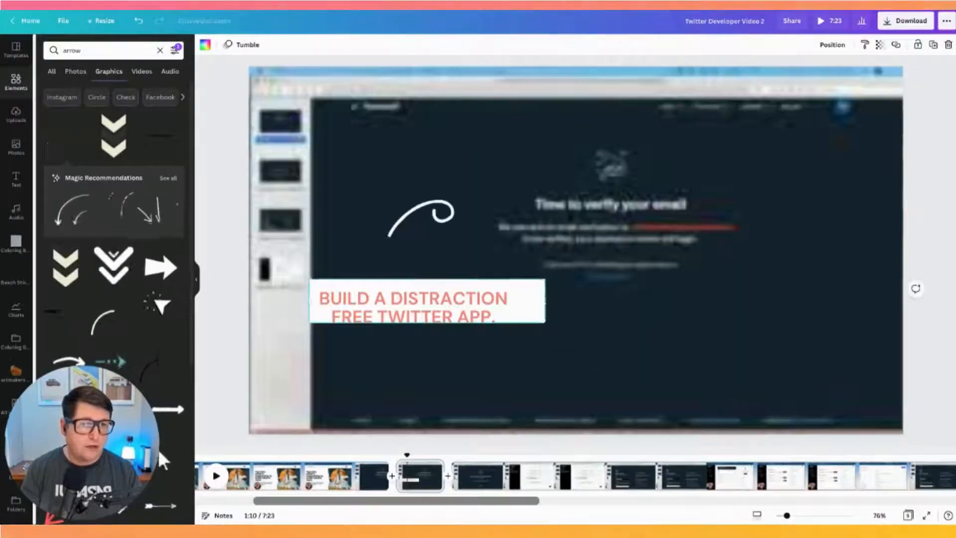
Enlarge the white rectangle to cover the whole middle clip and set its transparency to 35
drag(545, 279, 655, 194)
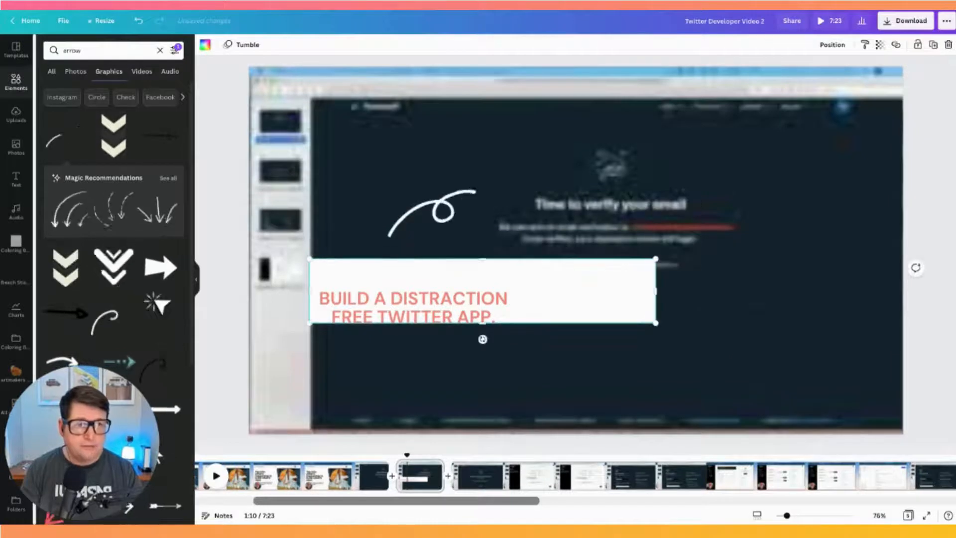
drag(483, 259, 483, 56)
drag(656, 323, 828, 459)
drag(844, 254, 930, 254)
drag(309, 254, 237, 254)
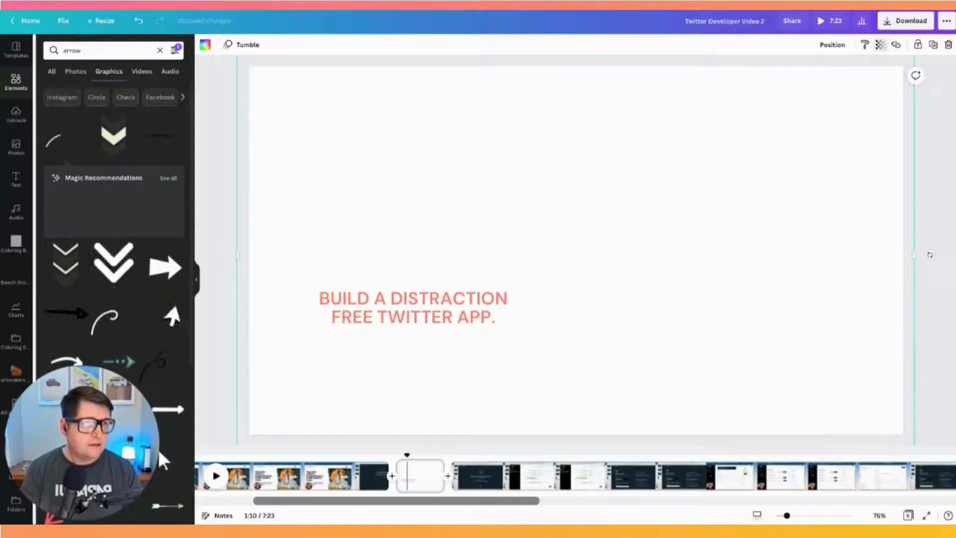
click(881, 44)
drag(847, 72, 814, 72)
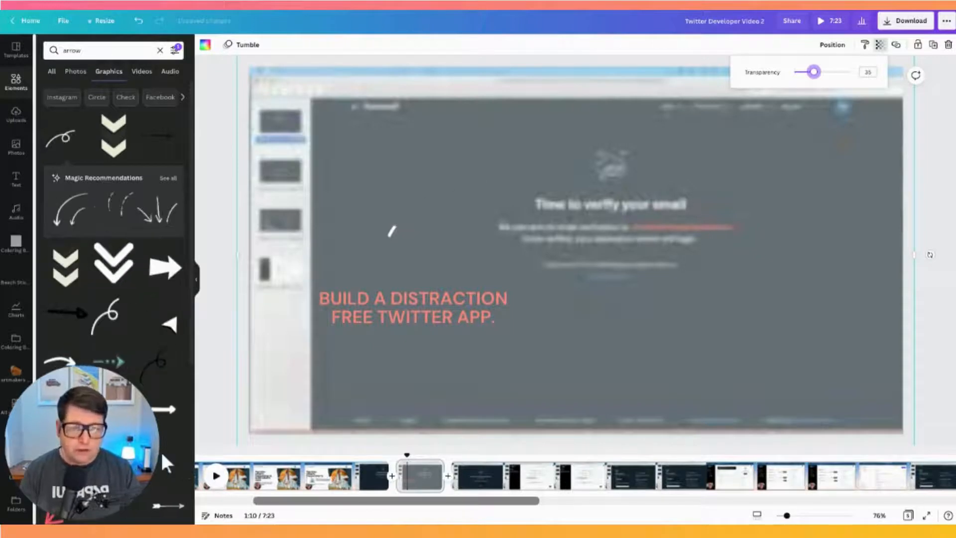
Add the uploaded "Lee Launches - Music Loop (1).mp3" track to the timeline and set its volume to 11
drag(397, 501, 339, 501)
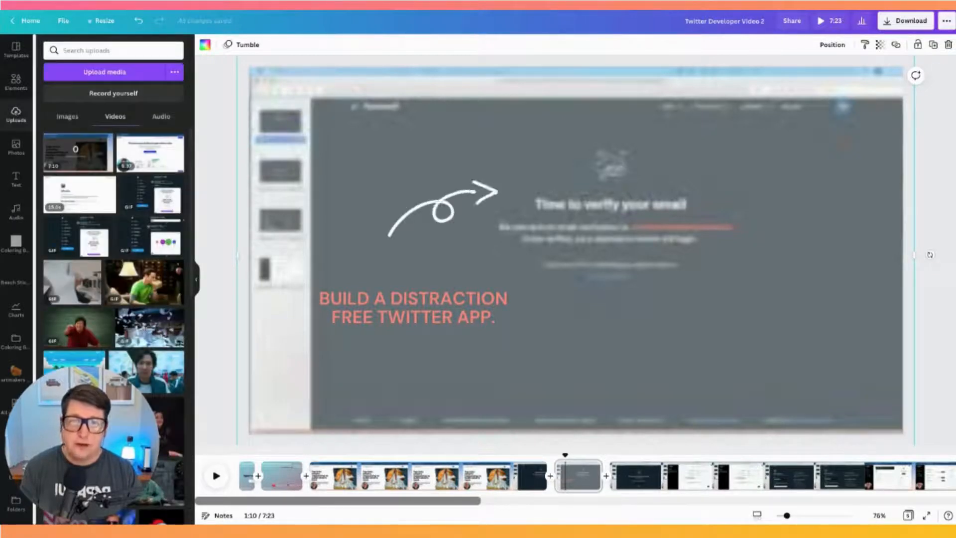
click(162, 116)
drag(115, 153, 279, 498)
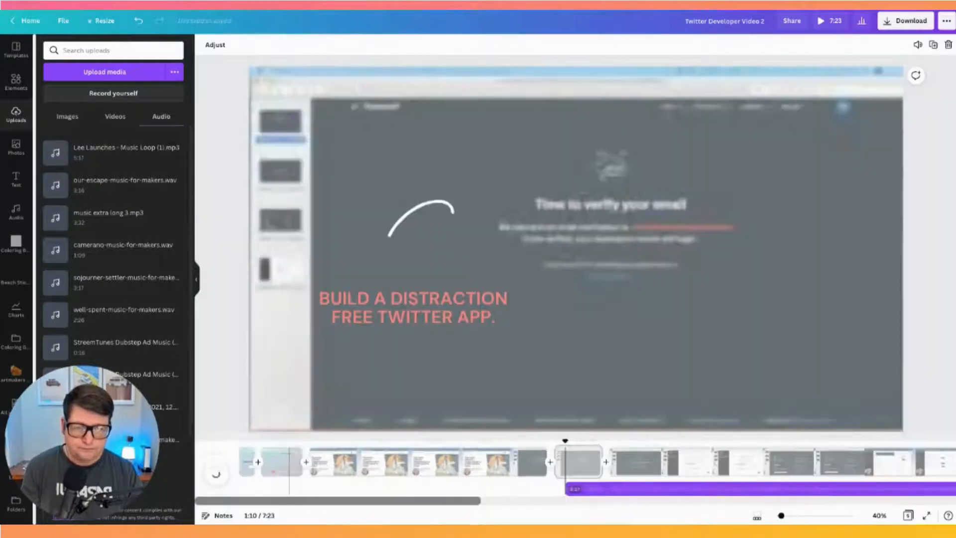
click(642, 462)
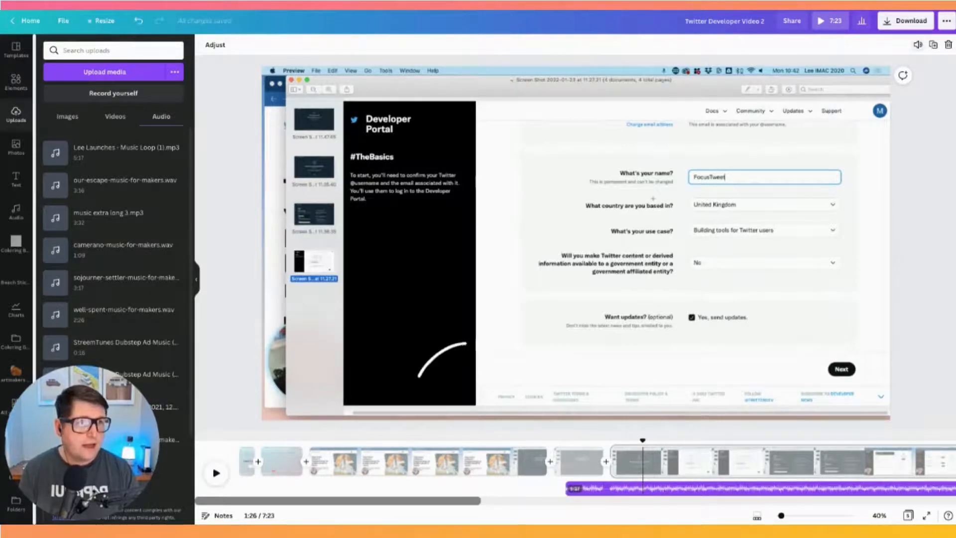
click(918, 44)
drag(886, 69, 853, 68)
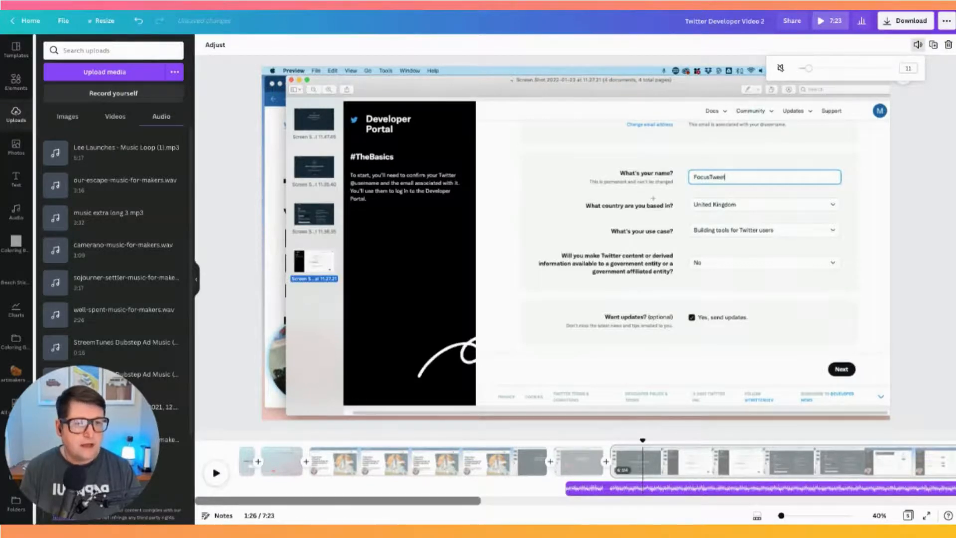
Lower the sound volume of the recording on the final clip to roughly half
click(697, 463)
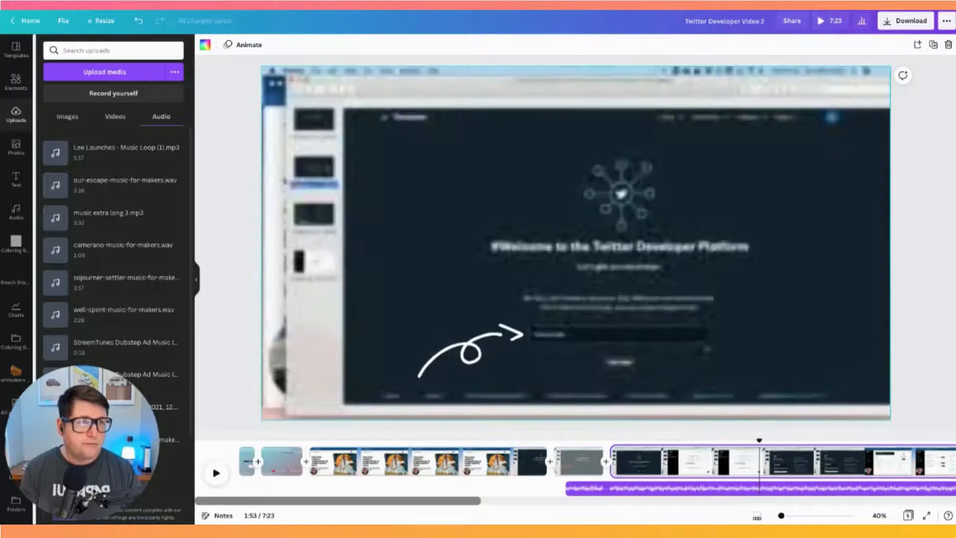
click(575, 244)
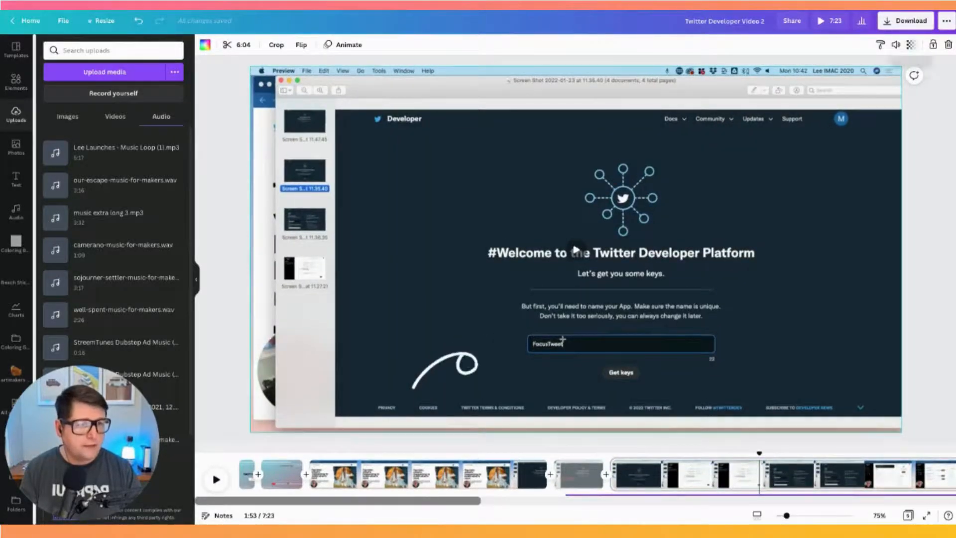
click(896, 44)
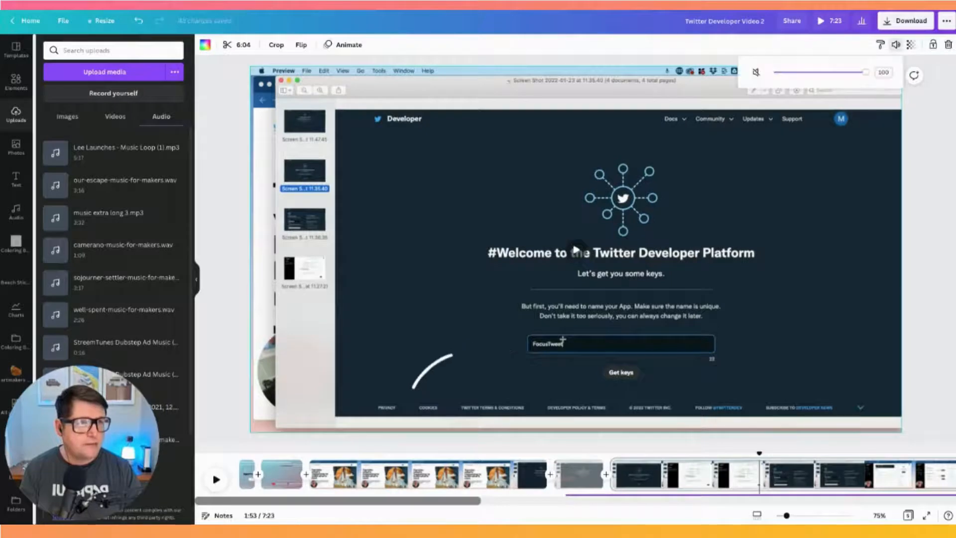
drag(866, 72, 817, 73)
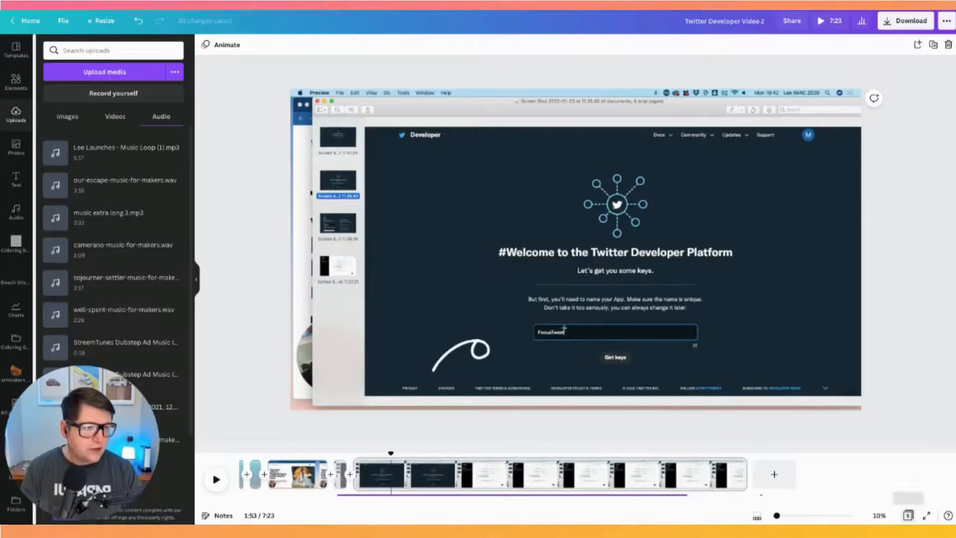
Show all pages in a grid and move the Lee Launches outro from page 2 to the end
click(909, 515)
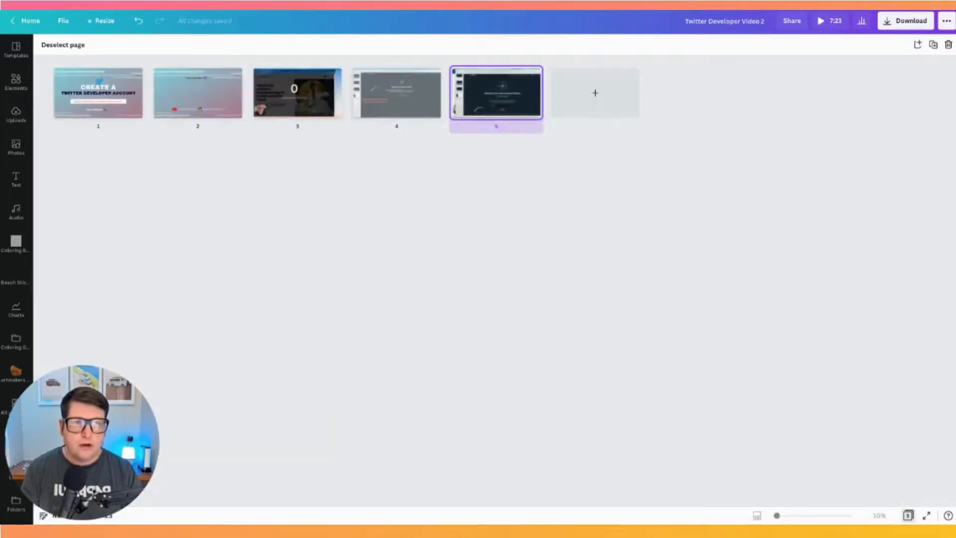
click(198, 93)
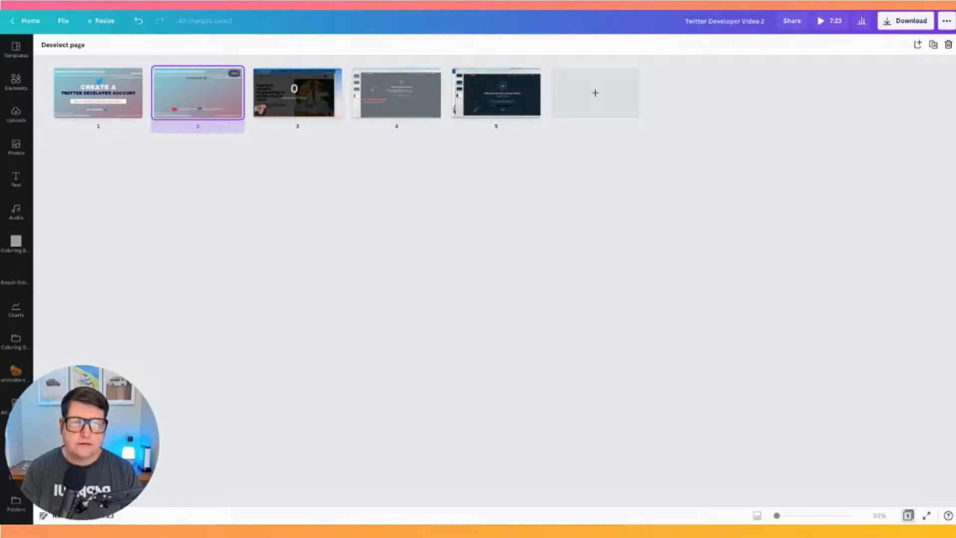
drag(197, 93, 610, 104)
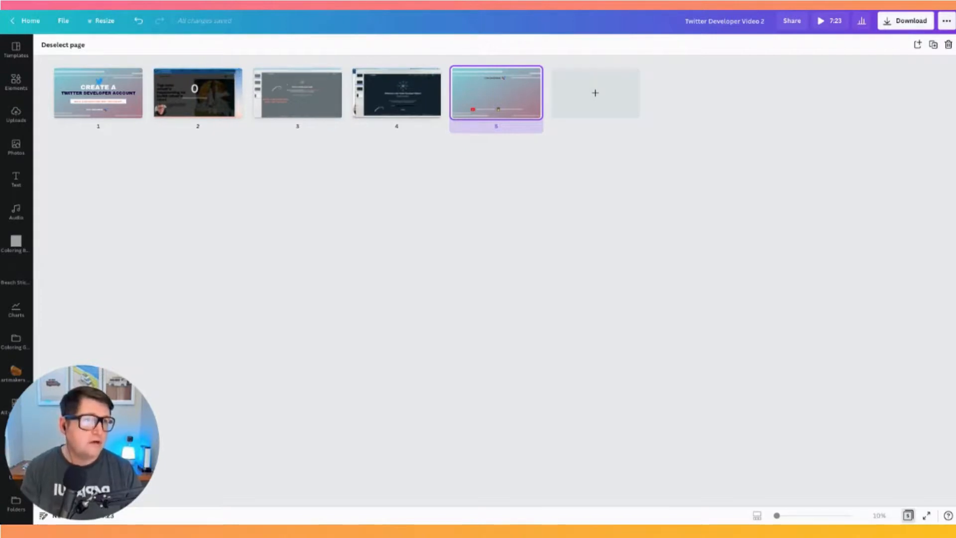
Download all 5 pages of the design as an MP4 video, keeping the download settings saved
click(905, 21)
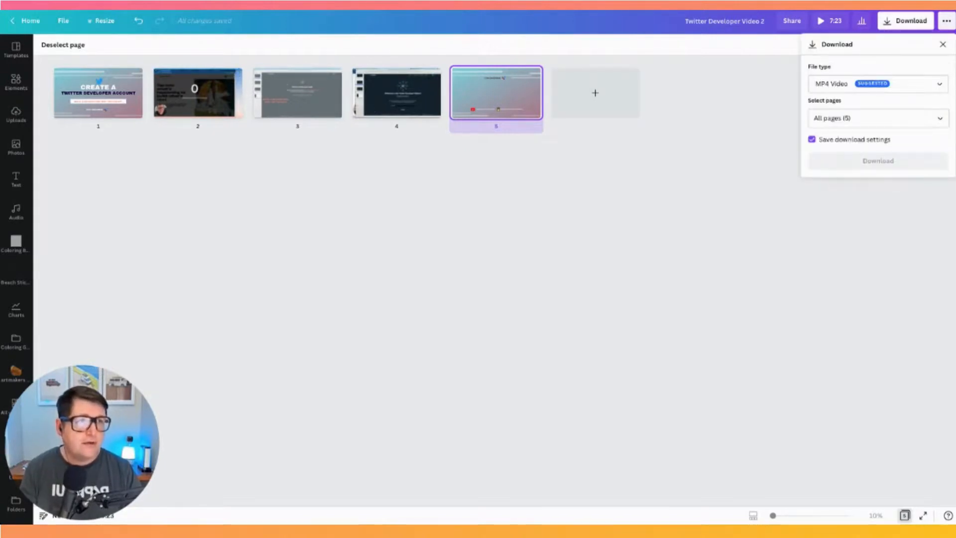
click(878, 161)
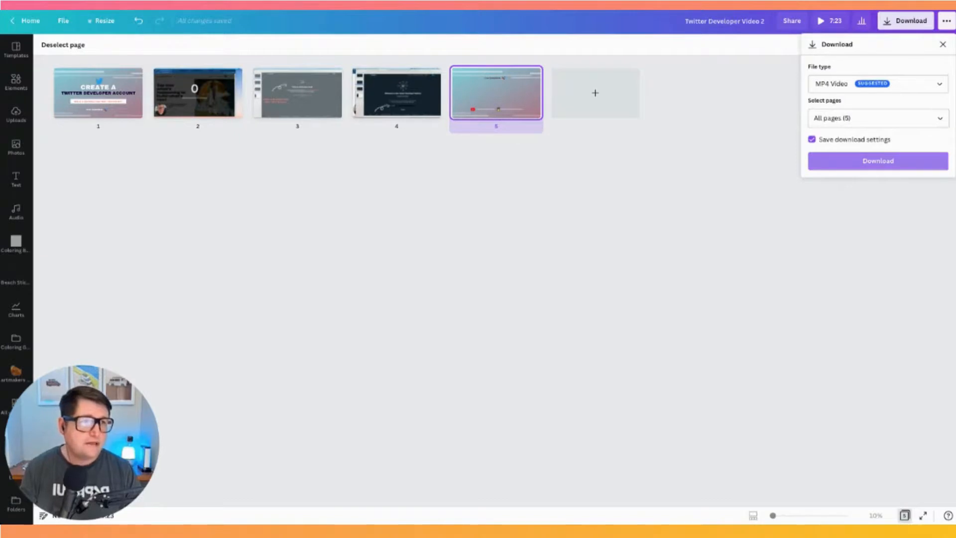